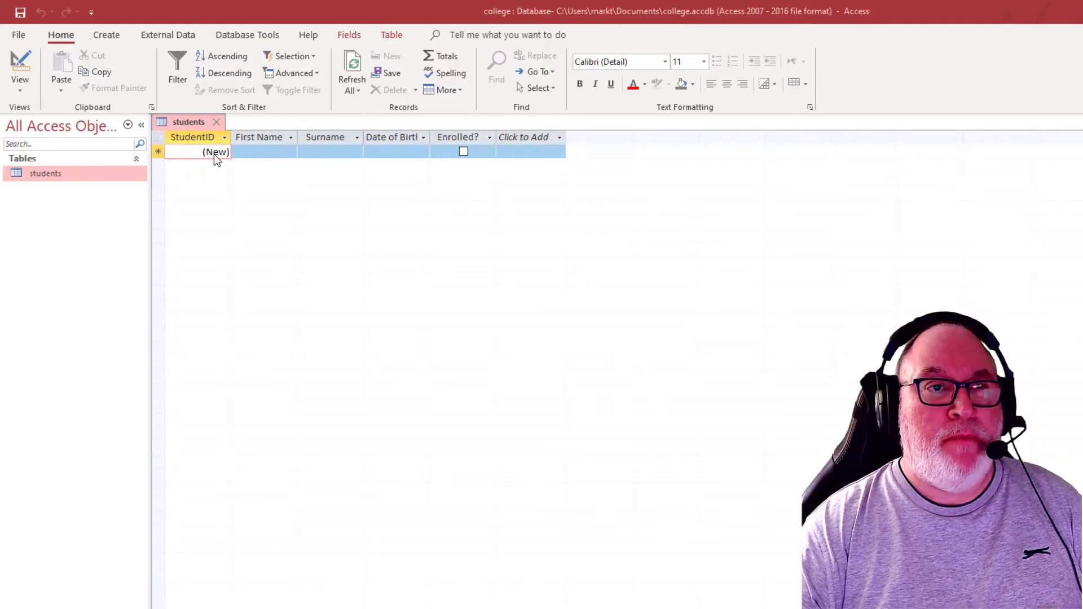
# Add the first record to the students table with the student's first name, surname and date of birth, leaving Enrolled? unticked
pyautogui.click(20, 66)
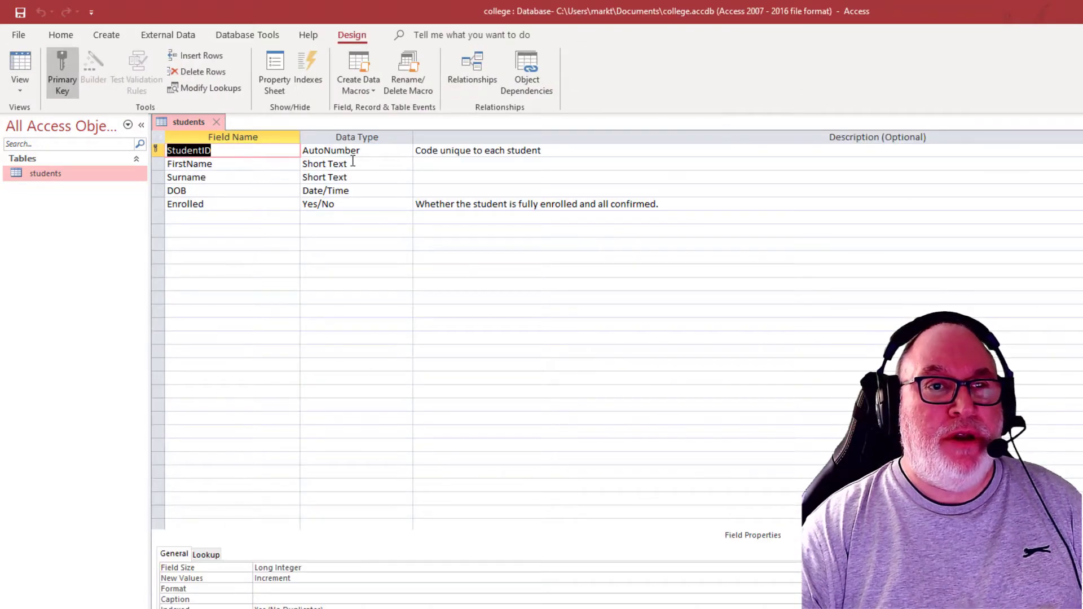
pyautogui.click(21, 62)
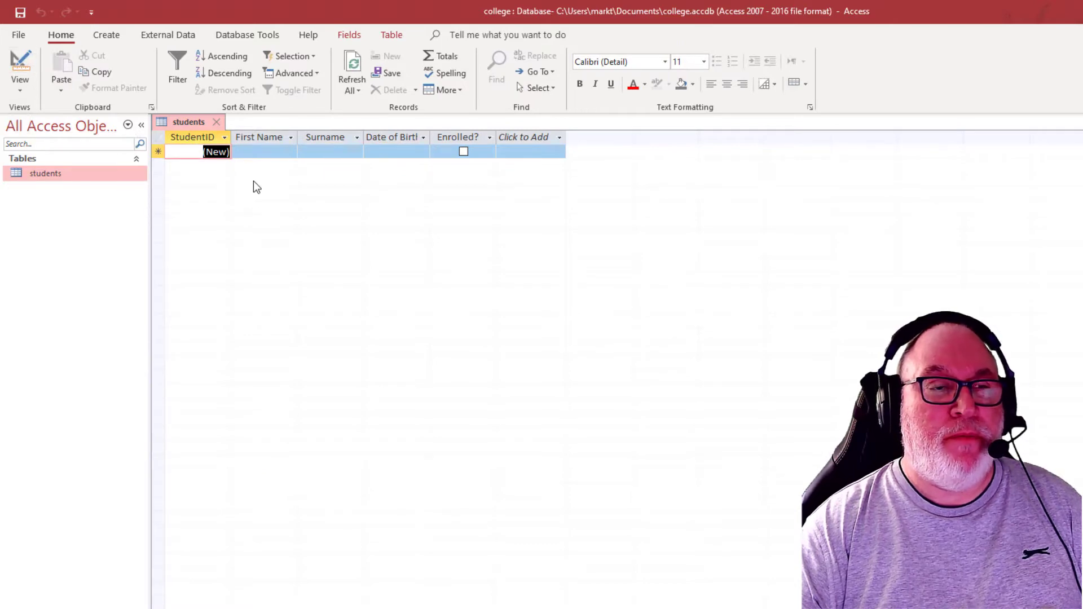
pyautogui.click(263, 153)
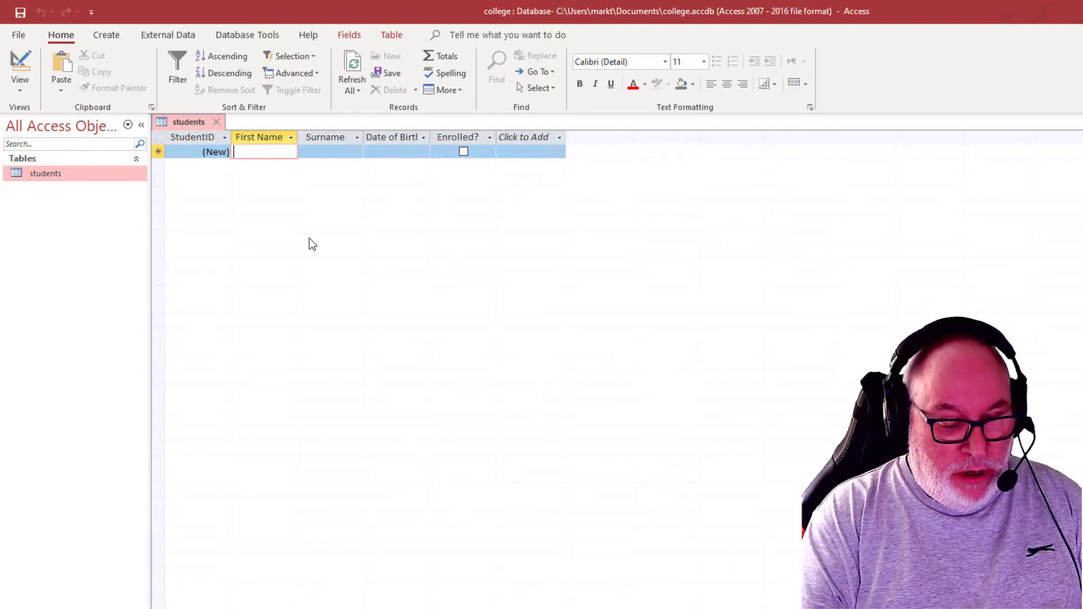
pyautogui.write('Fiona')
pyautogui.press('Tab')
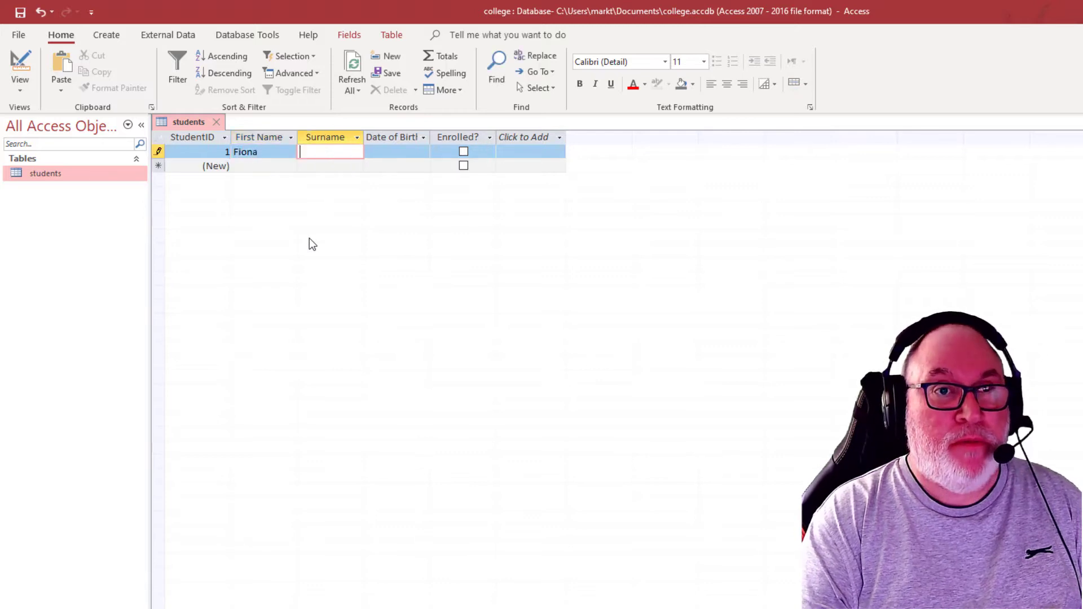
pyautogui.write('Smith')
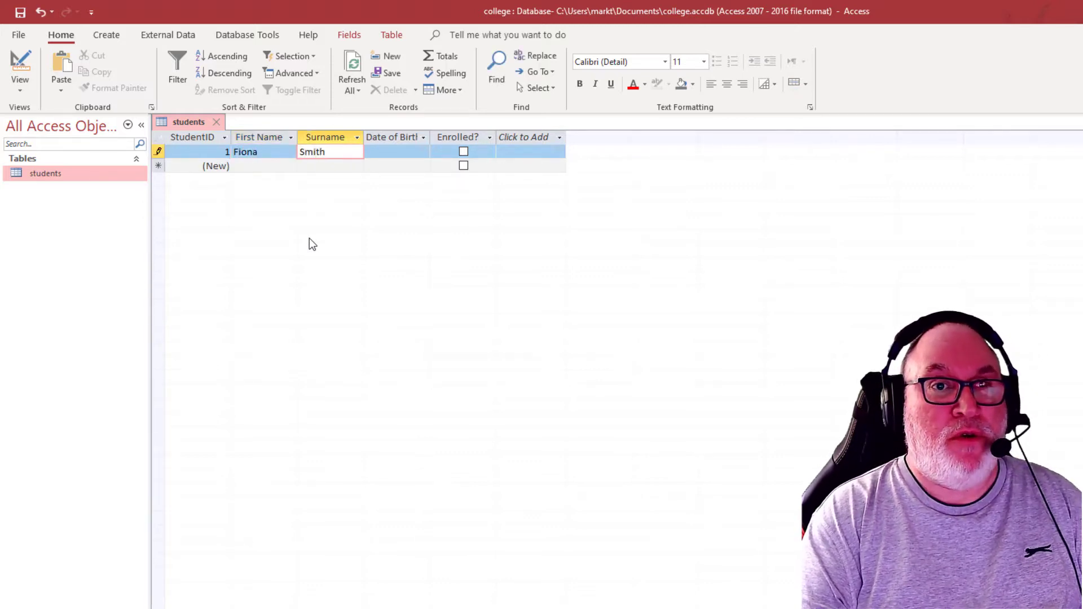
pyautogui.press('Tab')
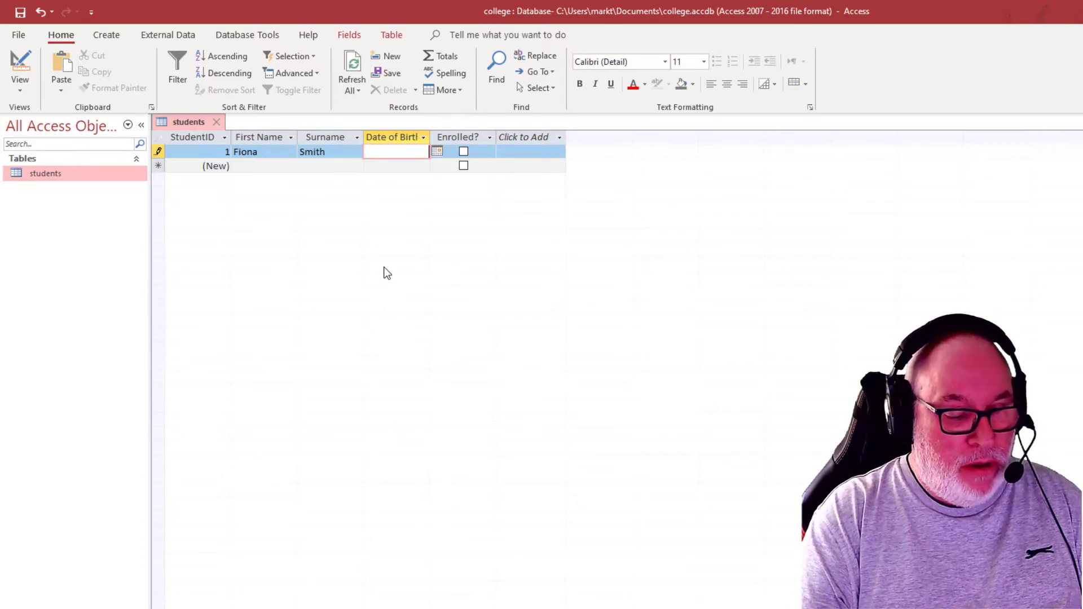
pyautogui.write('23/4/')
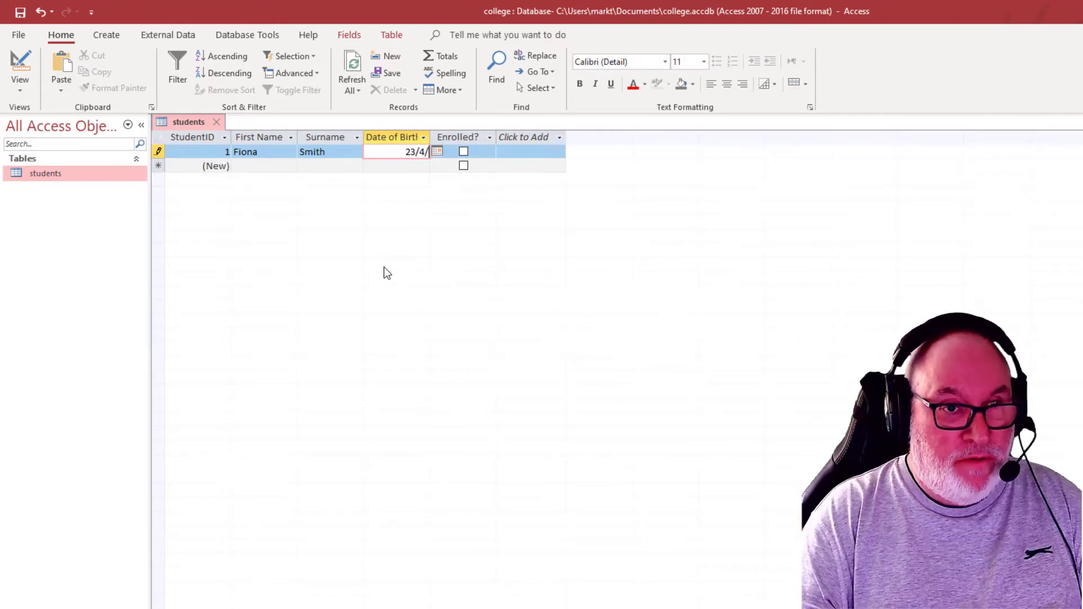
pyautogui.write('1998')
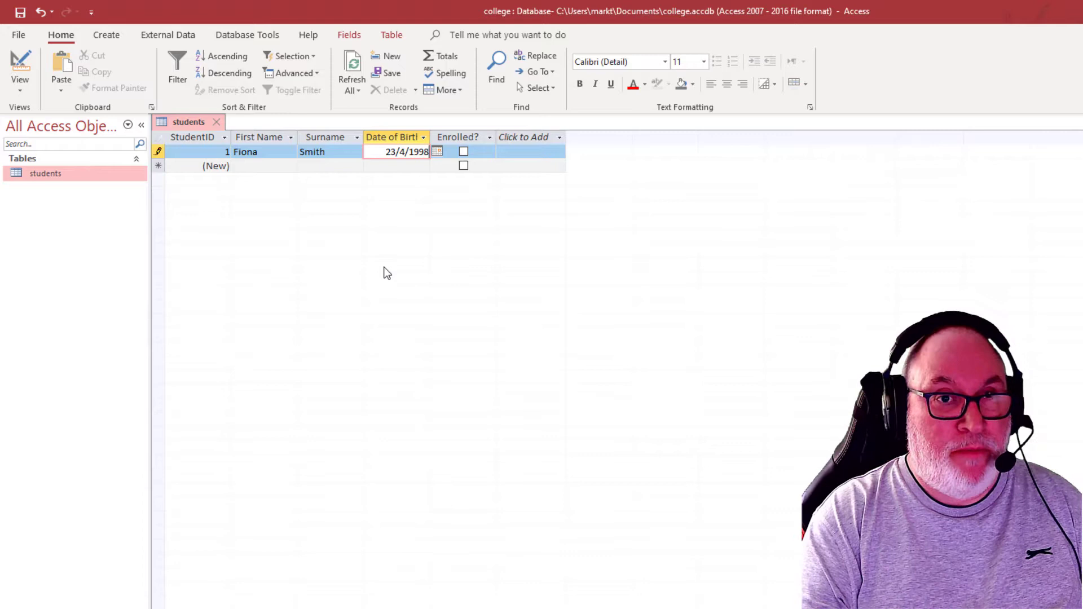
pyautogui.press('Tab')
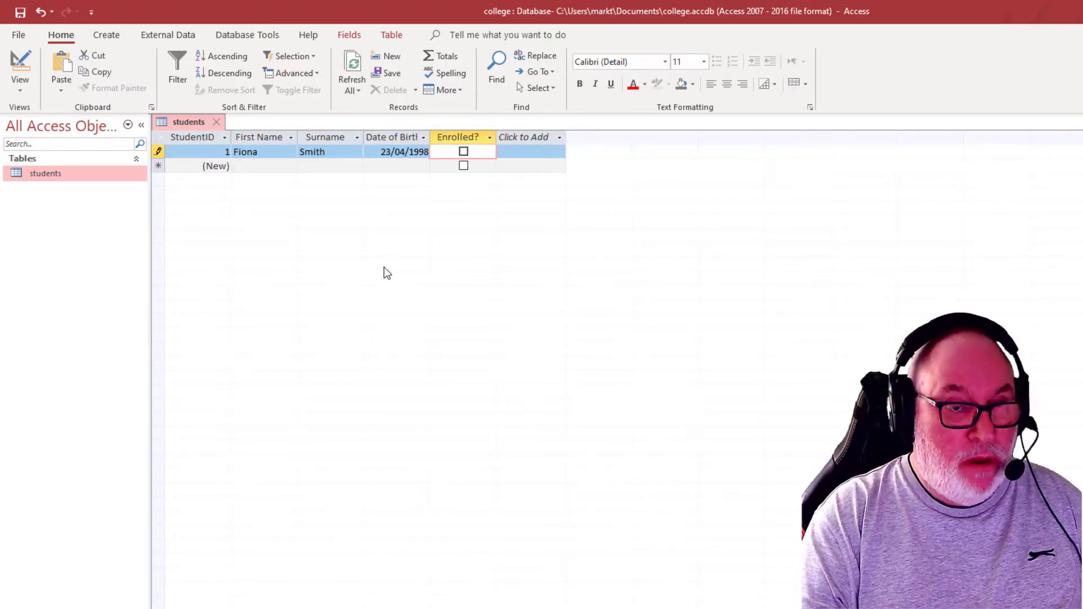
pyautogui.press('Tab')
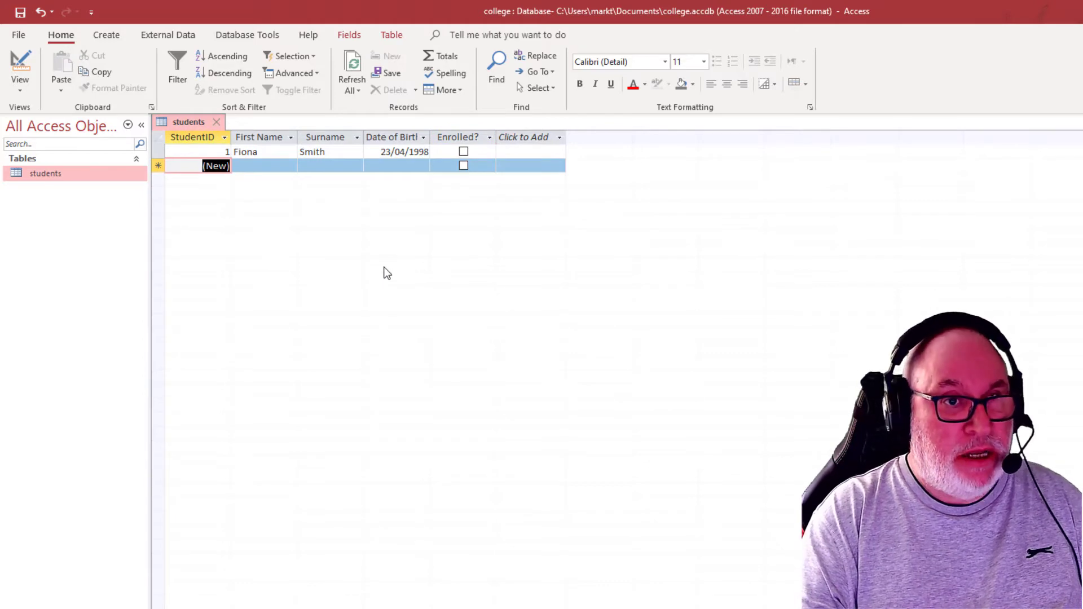
# Add a second student record with the first name, surname and date of birth, and mark the student as enrolled
pyautogui.press('Tab')
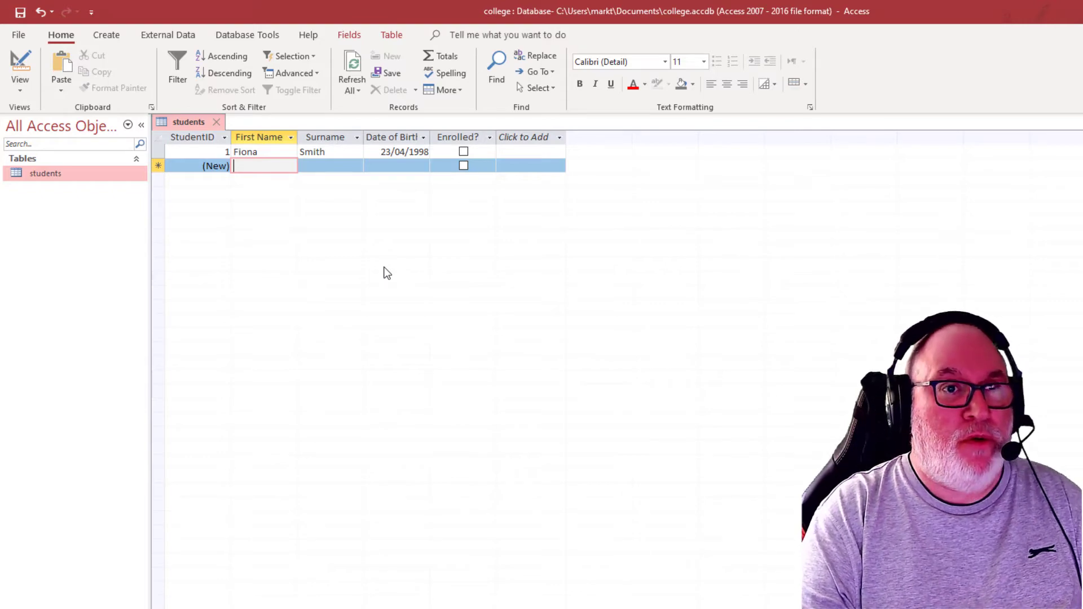
pyautogui.write('Susan')
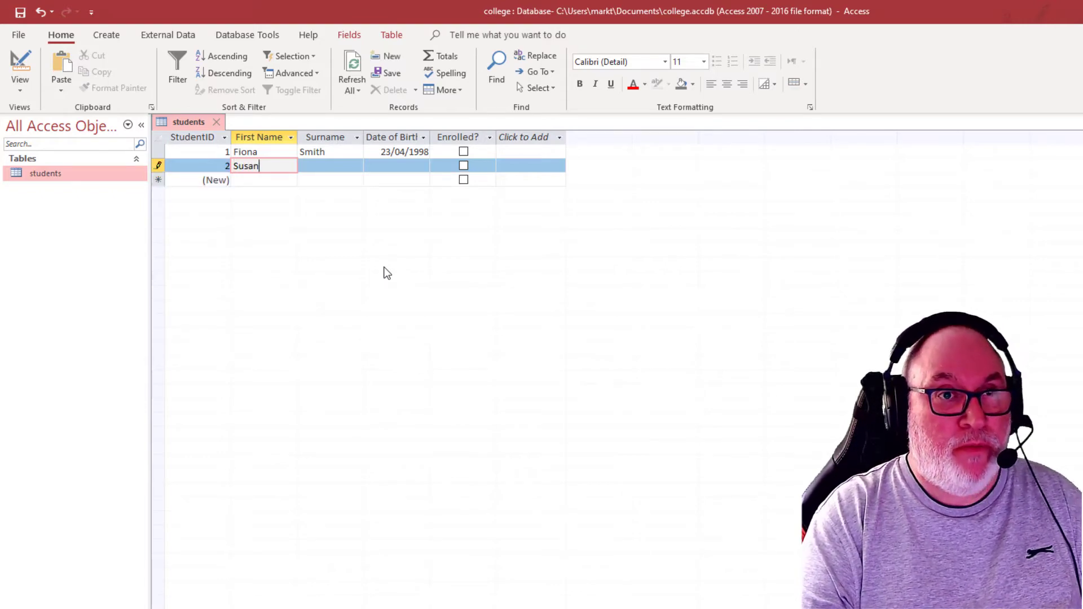
pyautogui.press('Tab')
pyautogui.write('O')
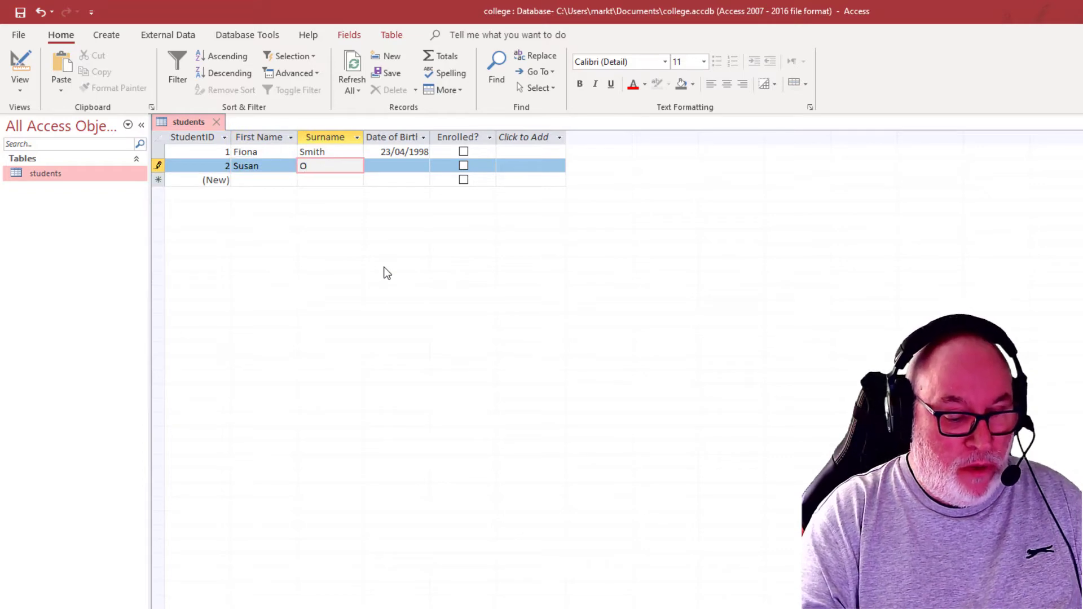
pyautogui.write("'Dade")
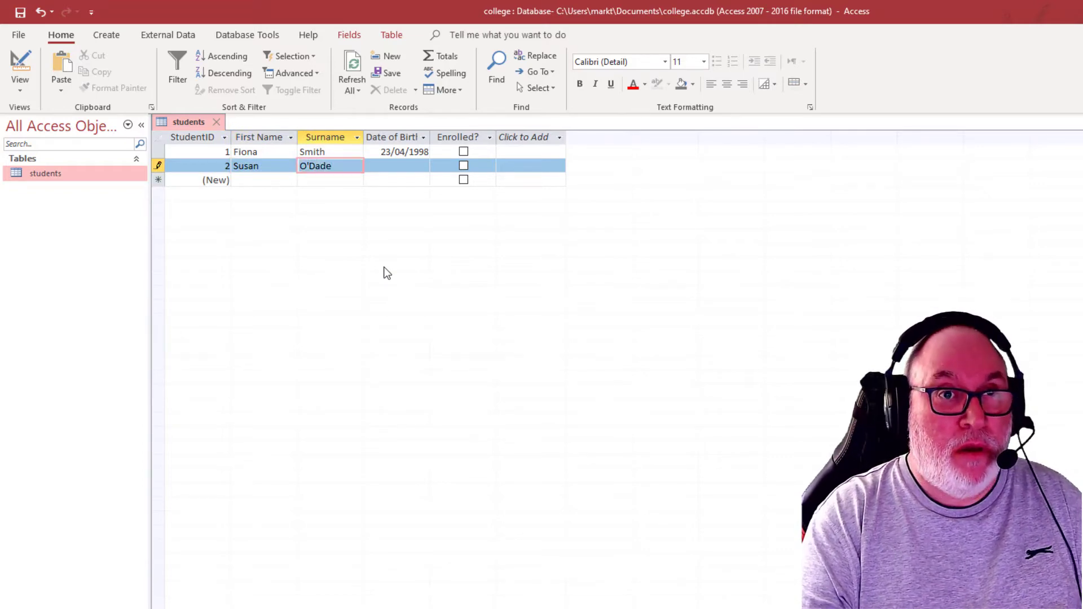
pyautogui.press('Tab')
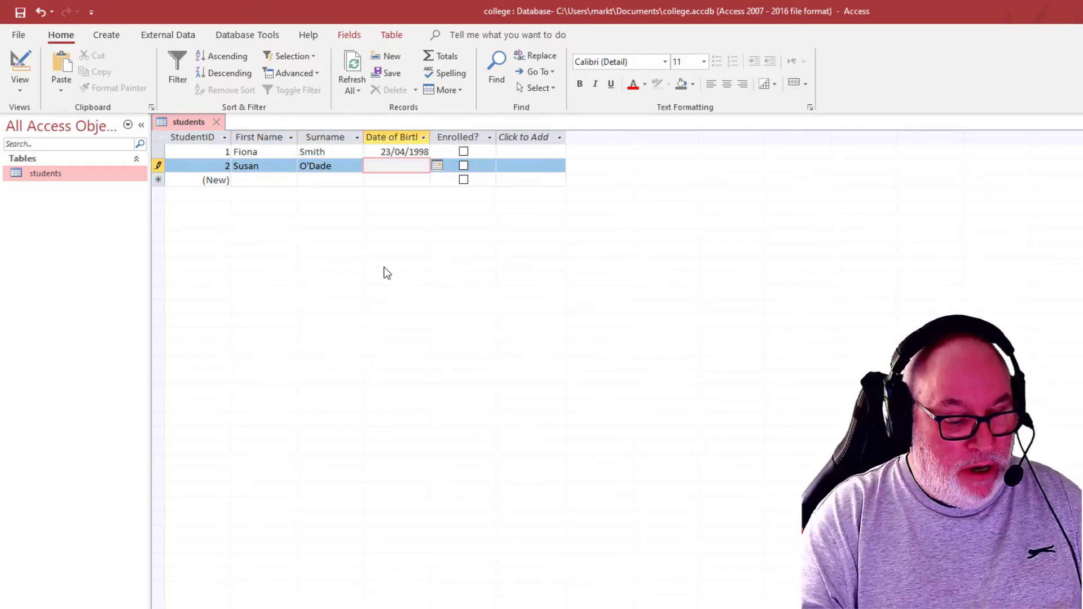
pyautogui.write('12/03/')
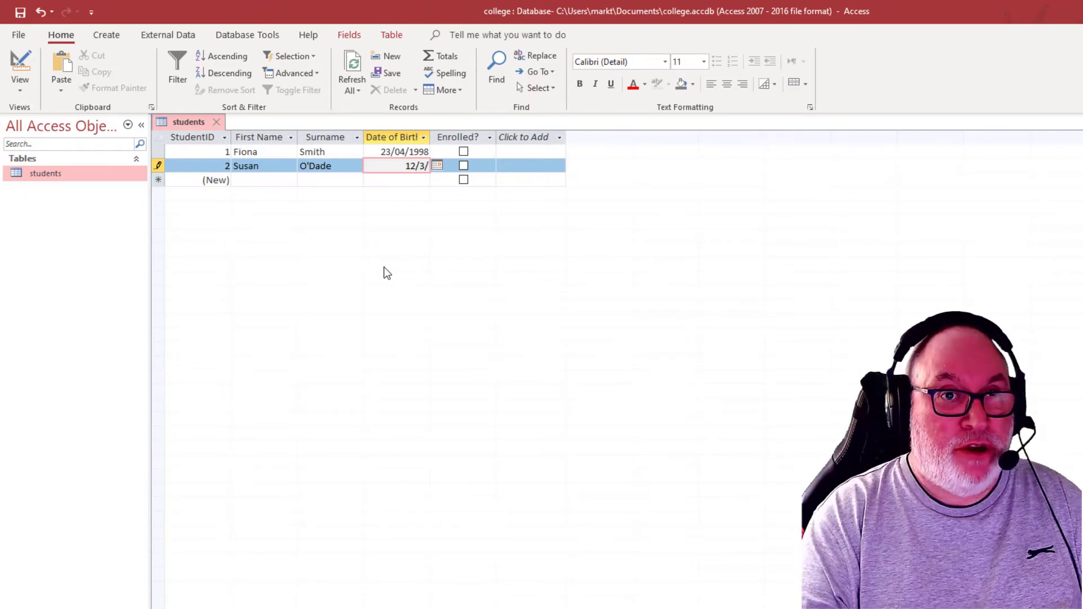
pyautogui.write('1995')
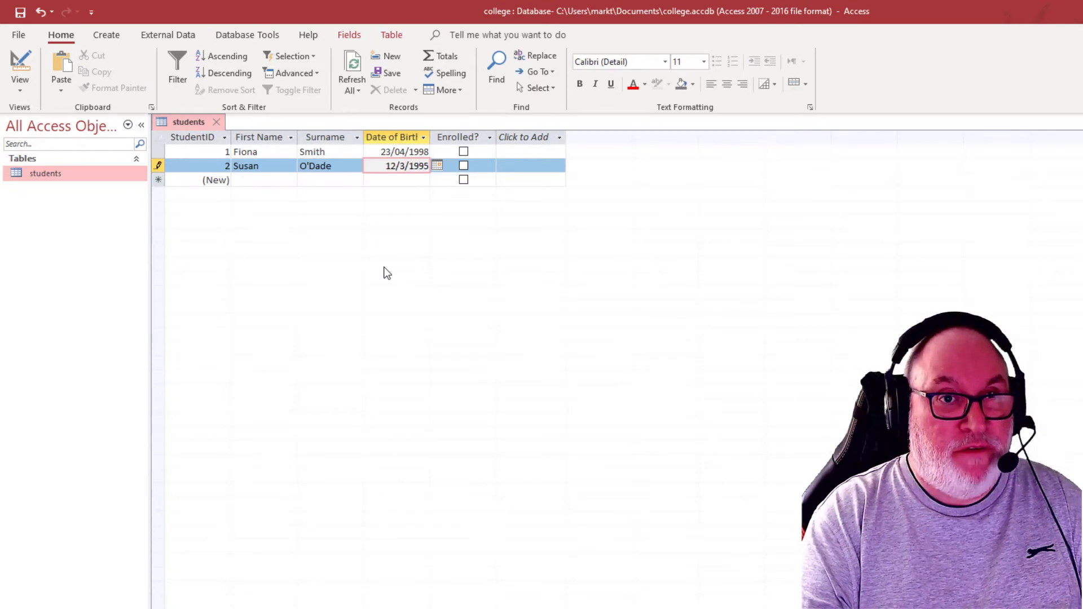
pyautogui.press('Tab')
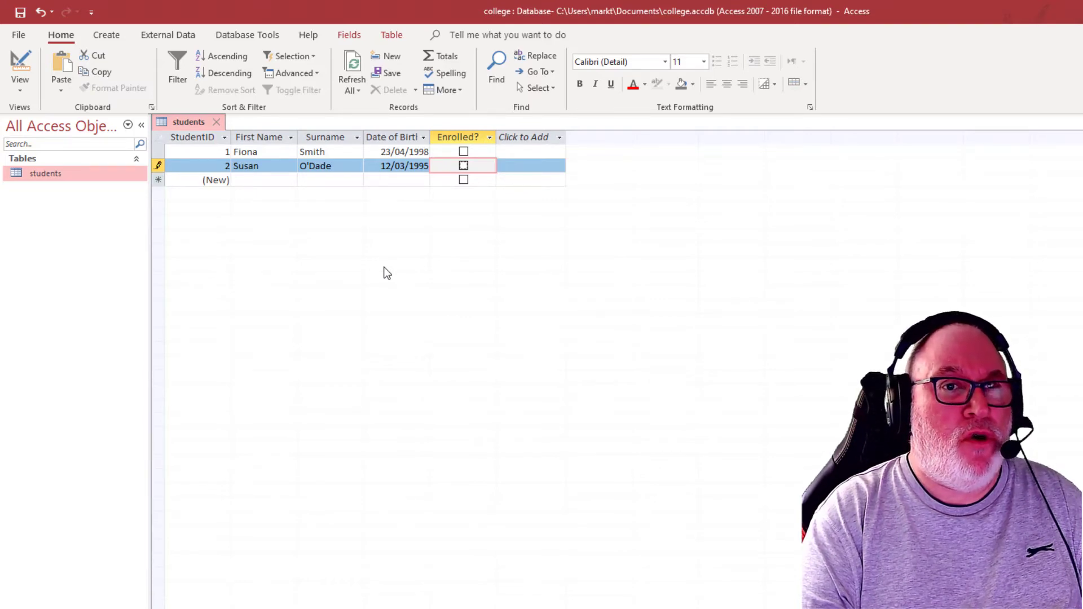
pyautogui.press('space')
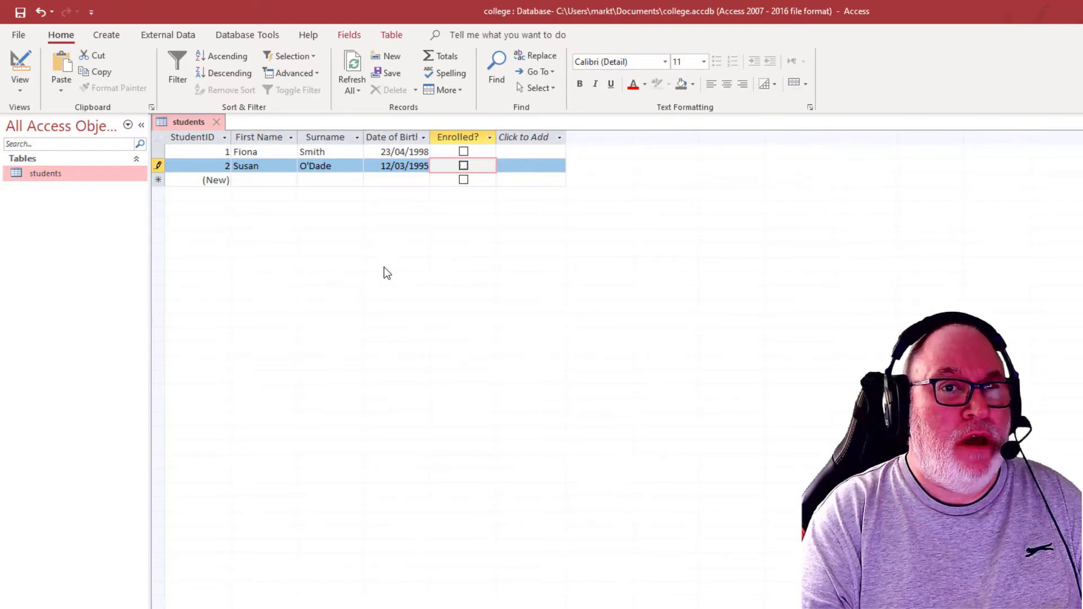
pyautogui.press('space')
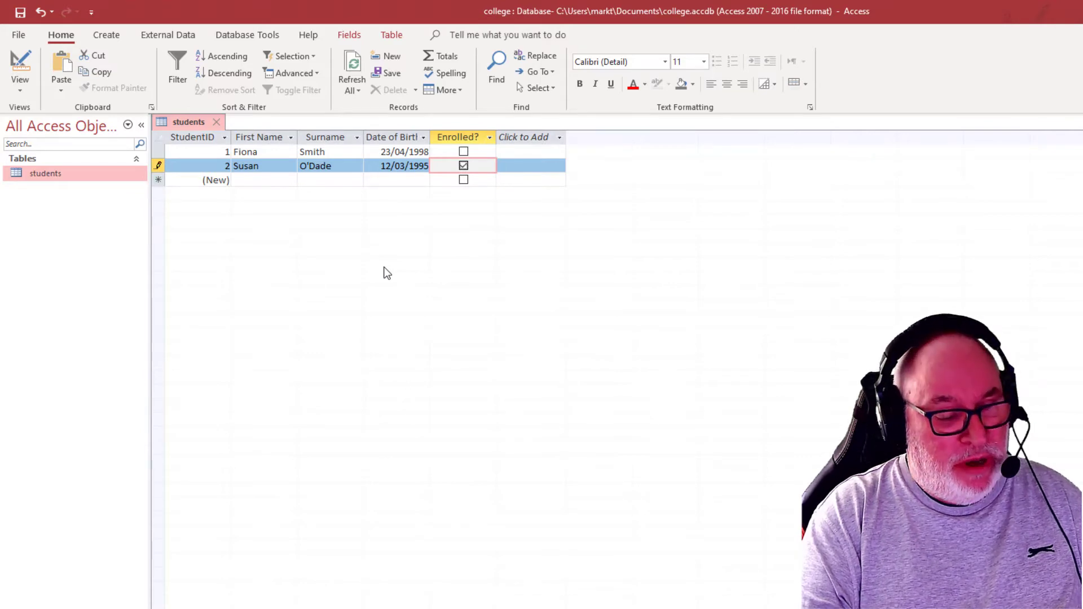
pyautogui.press('Tab')
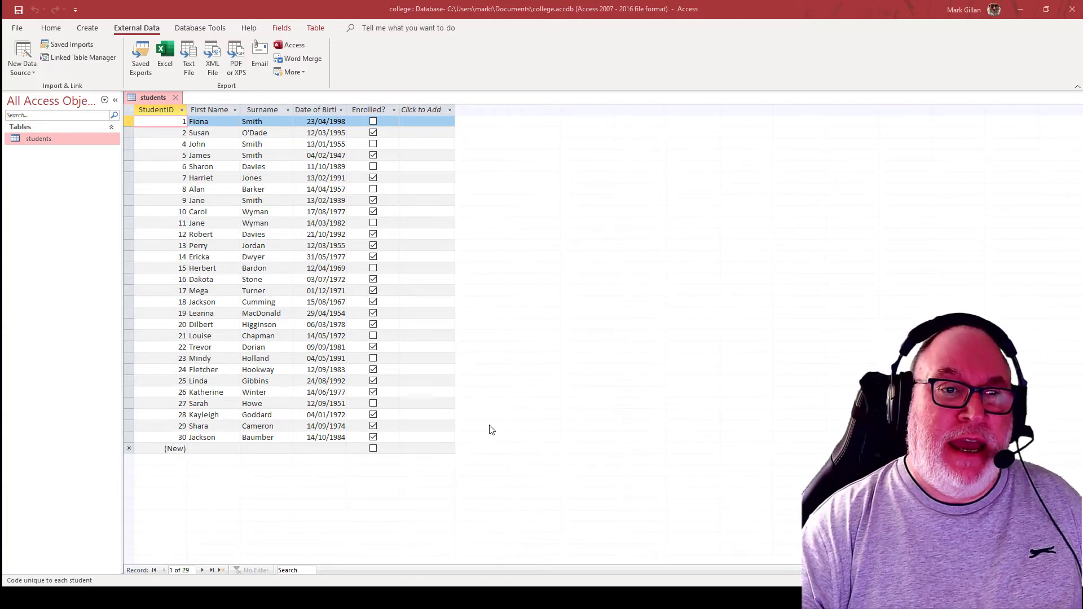
# In the second-to-last student record, replace the first name and surname and untick Enrolled?
pyautogui.click(216, 425)
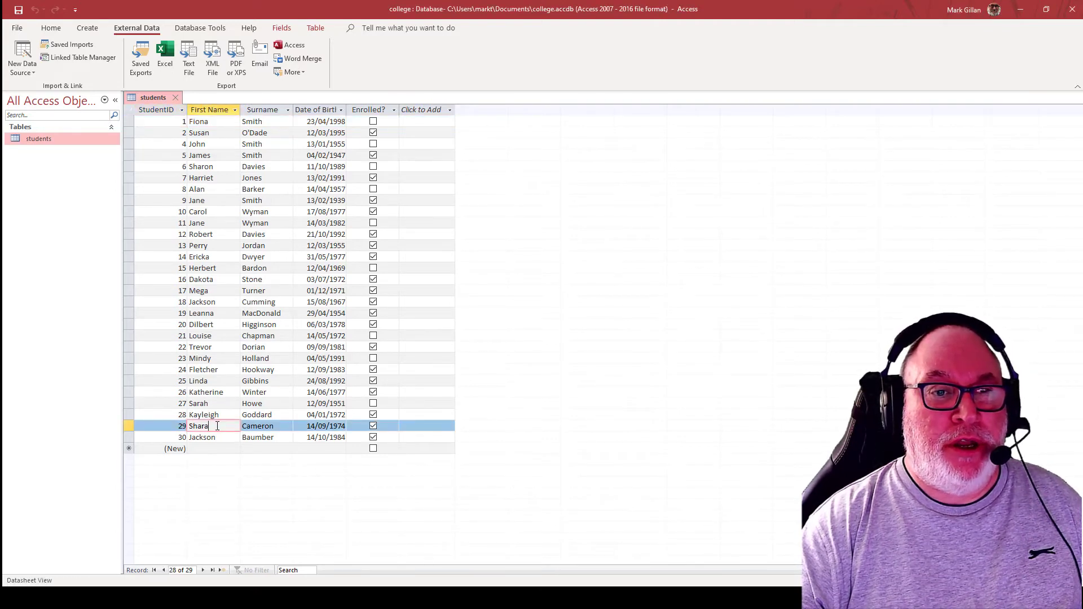
pyautogui.hotkey('shift', 'Left')
pyautogui.hotkey('shift', 'Left')
pyautogui.hotkey('shift', 'Left')
pyautogui.hotkey('shift', 'Left')
pyautogui.hotkey('shift', 'Left')
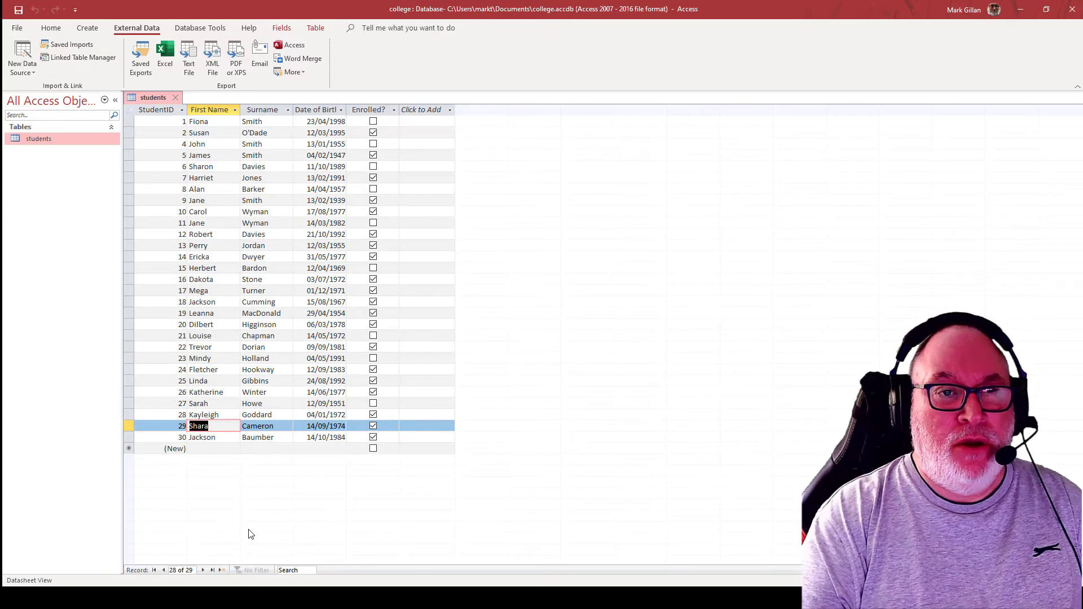
pyautogui.write('Sharon')
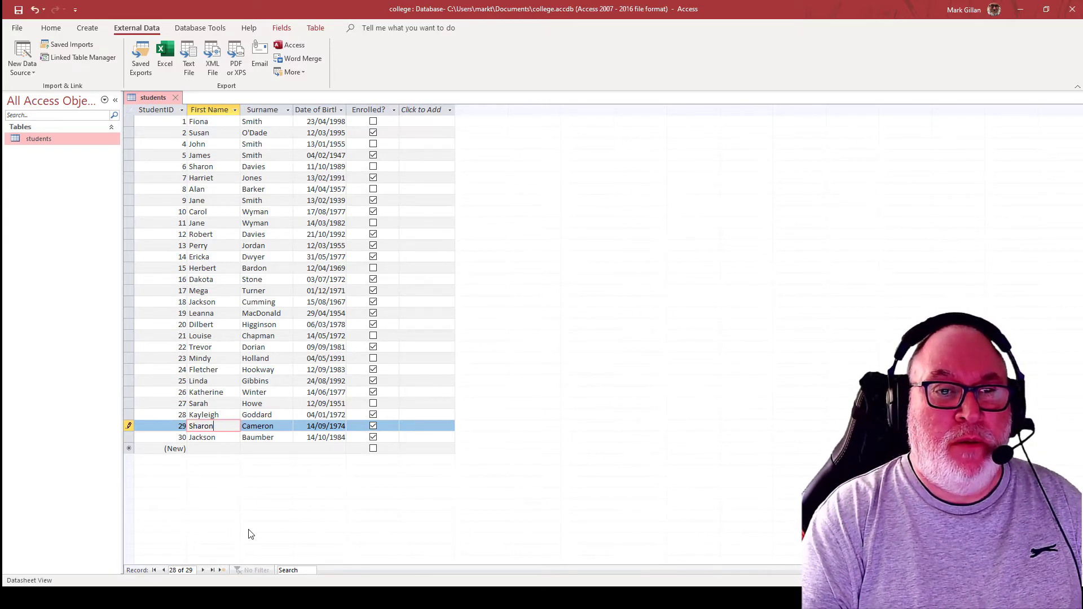
pyautogui.press('Tab')
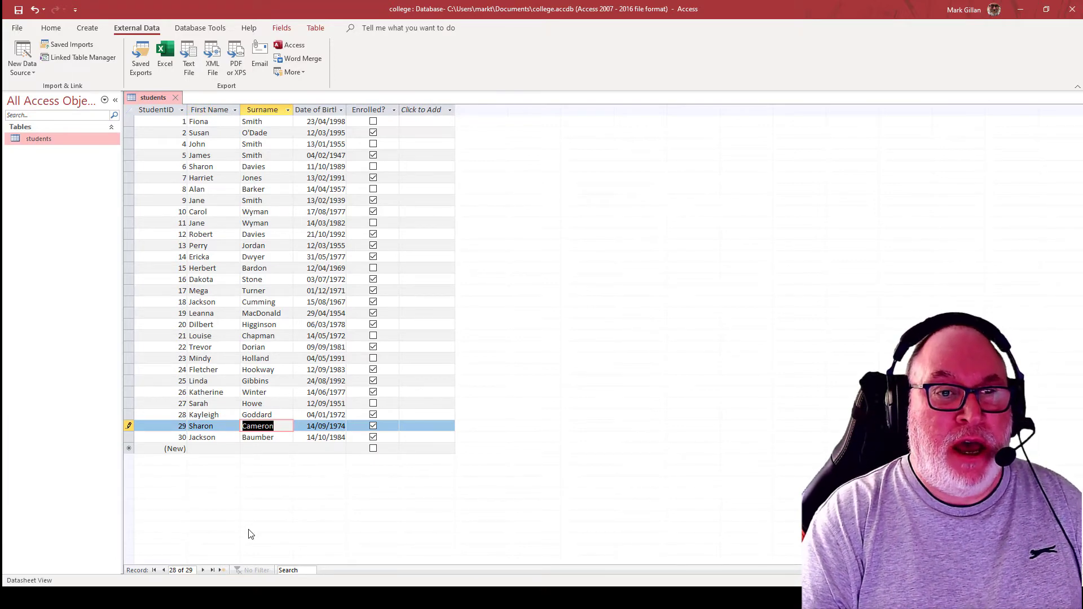
pyautogui.write('McDonald')
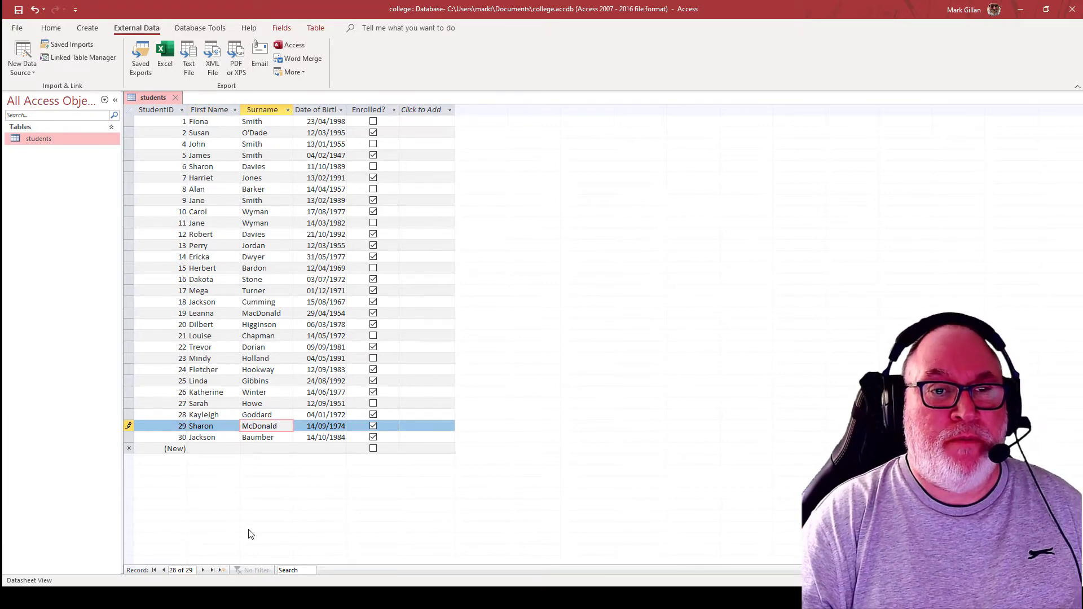
pyautogui.click(372, 429)
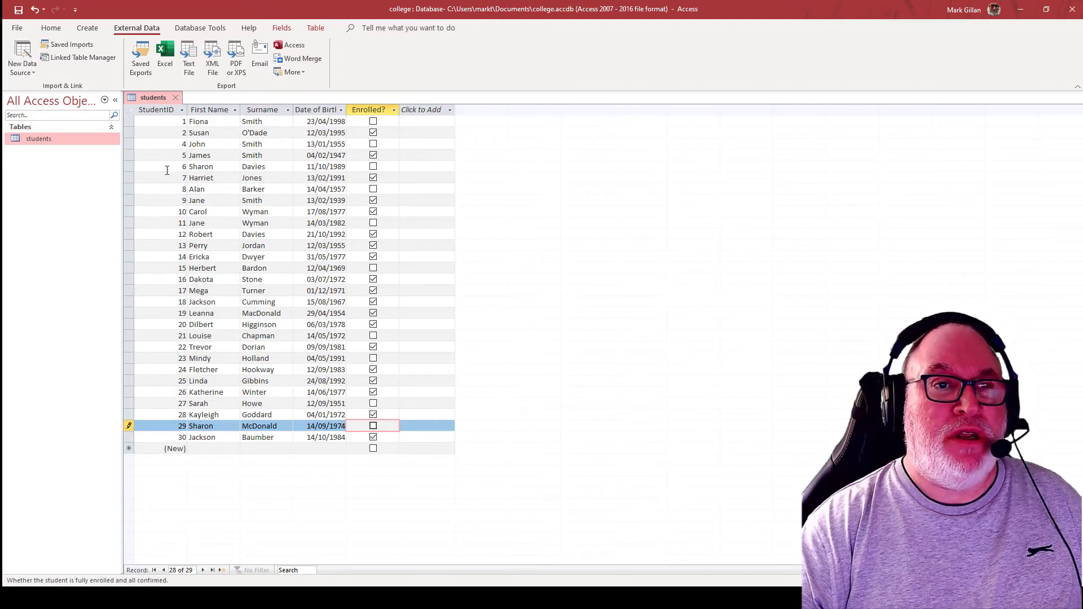
# Delete the entire fourth record from the students table and accept the permanent deletion
pyautogui.click(130, 155)
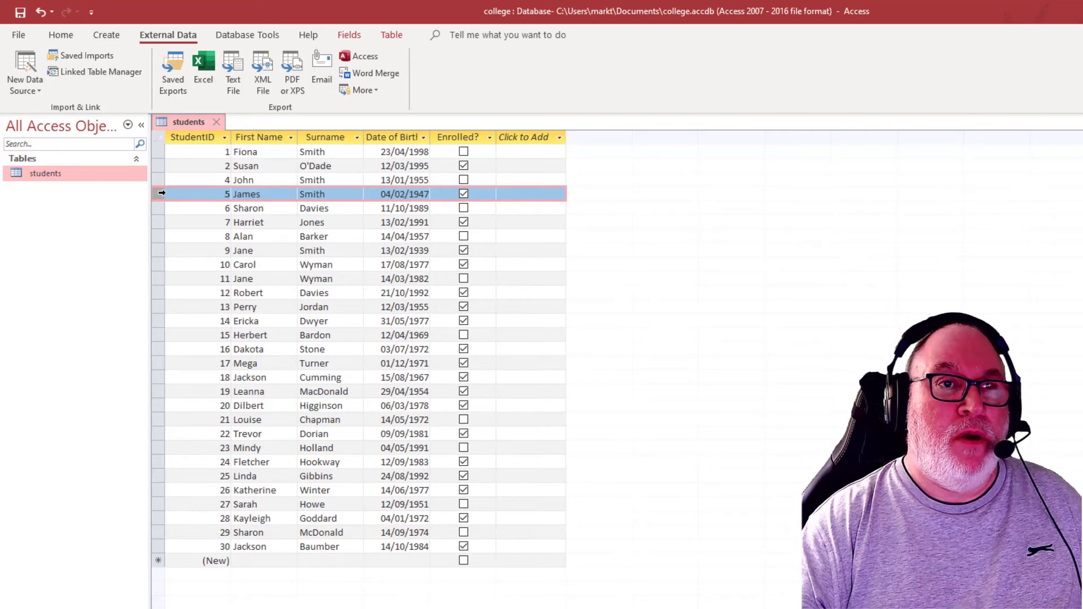
pyautogui.click(62, 35)
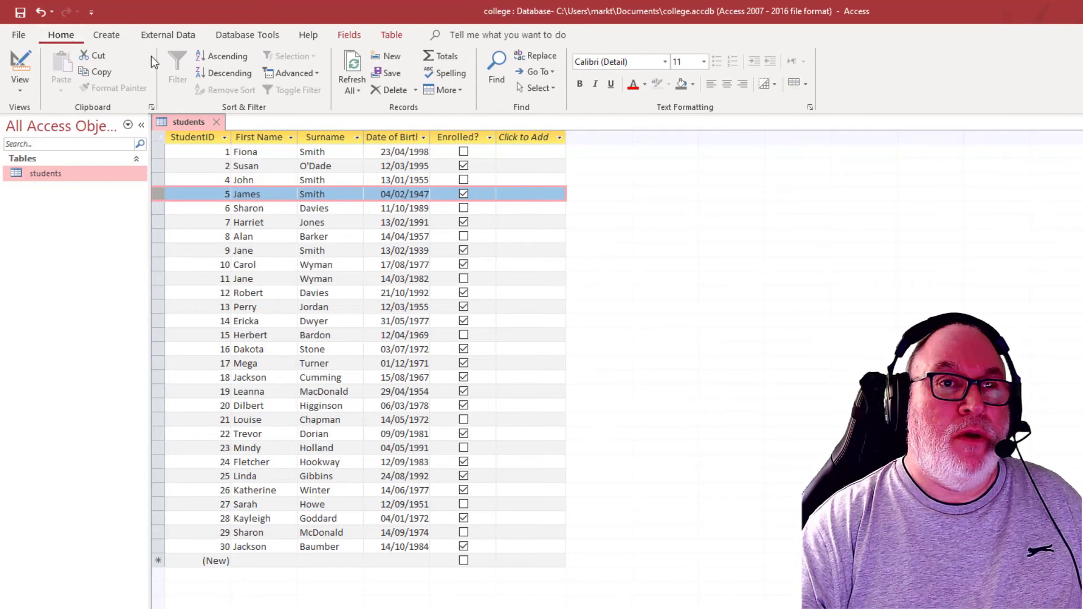
pyautogui.click(415, 90)
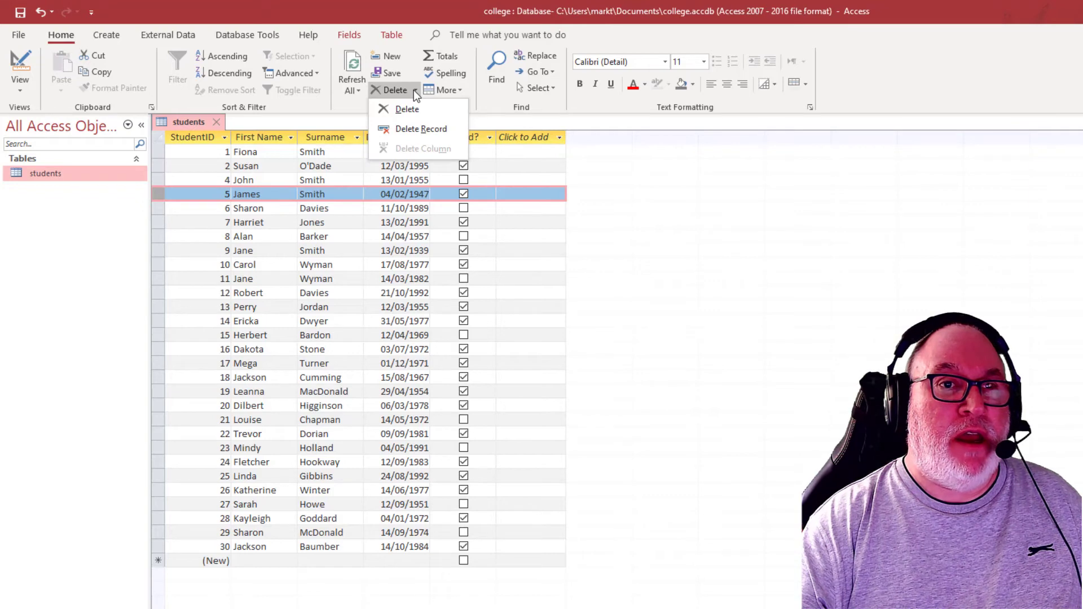
pyautogui.click(414, 90)
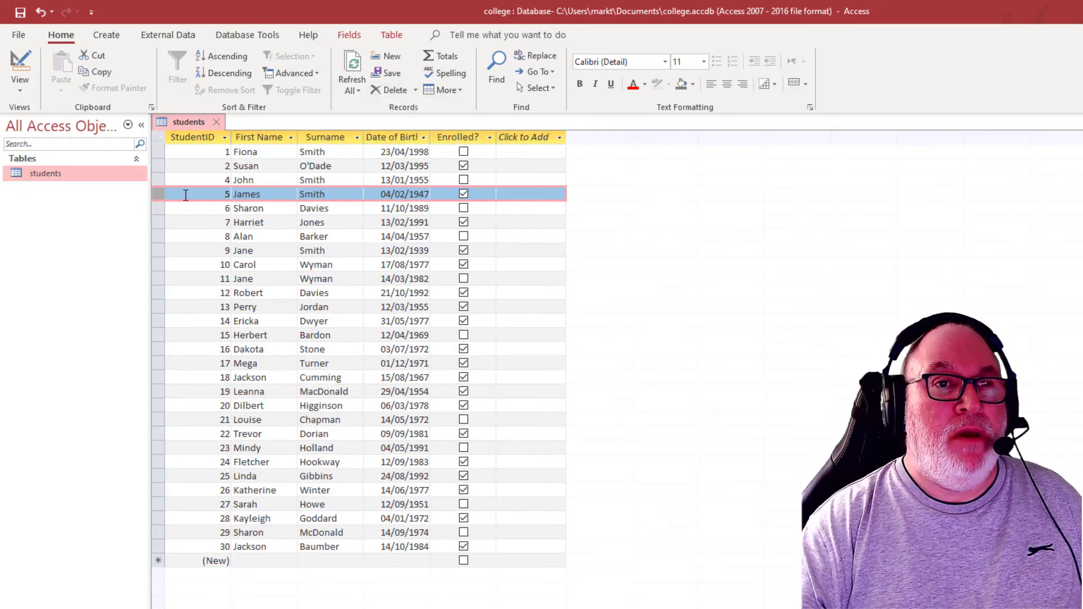
pyautogui.click(413, 90)
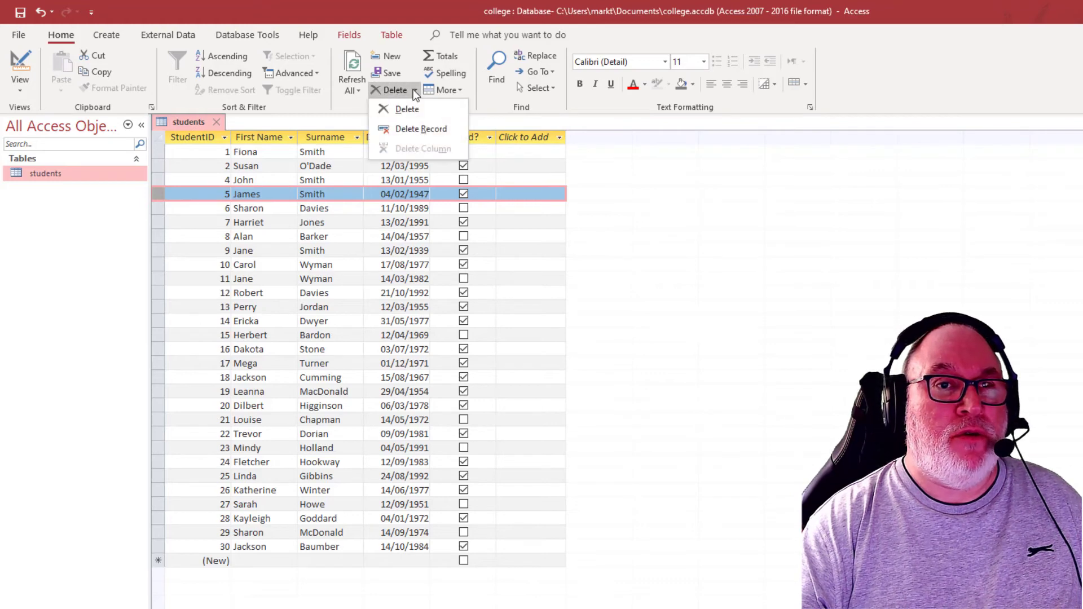
pyautogui.click(411, 129)
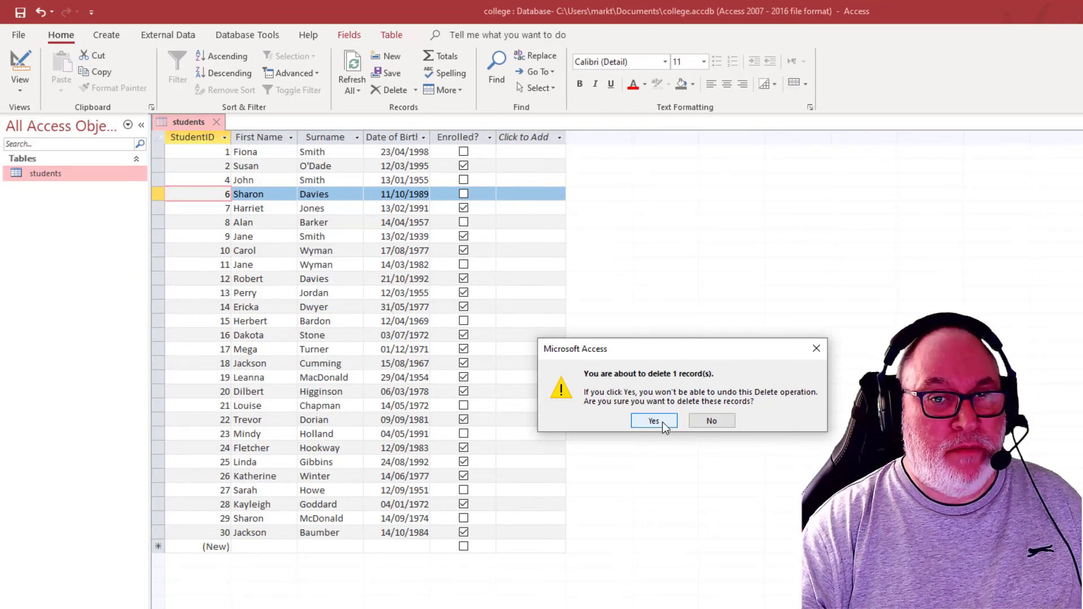
pyautogui.moveTo(653, 351); pyautogui.dragTo(350, 256)
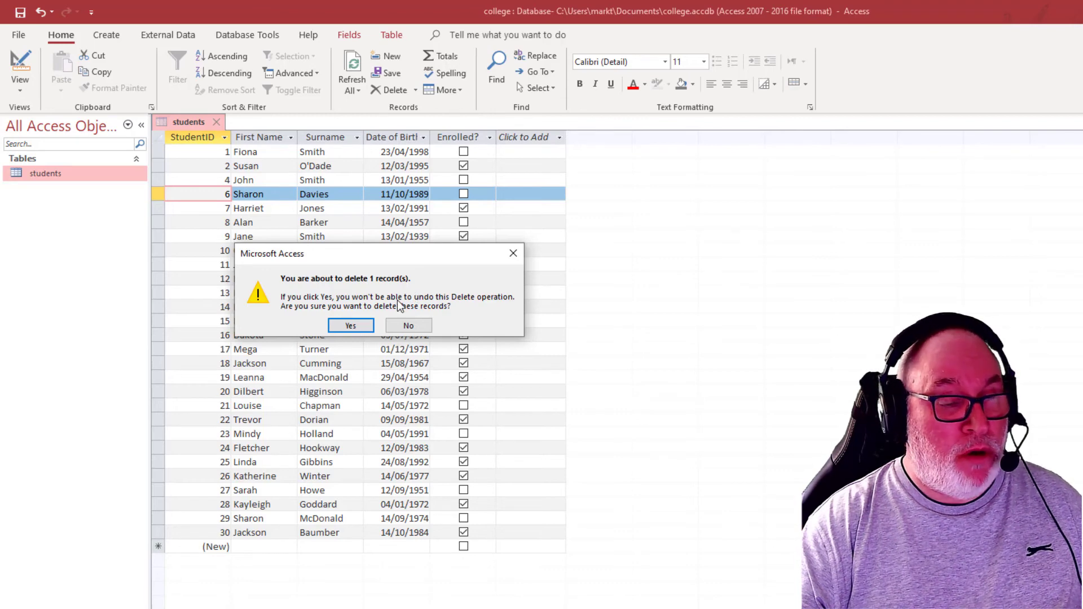
pyautogui.click(352, 326)
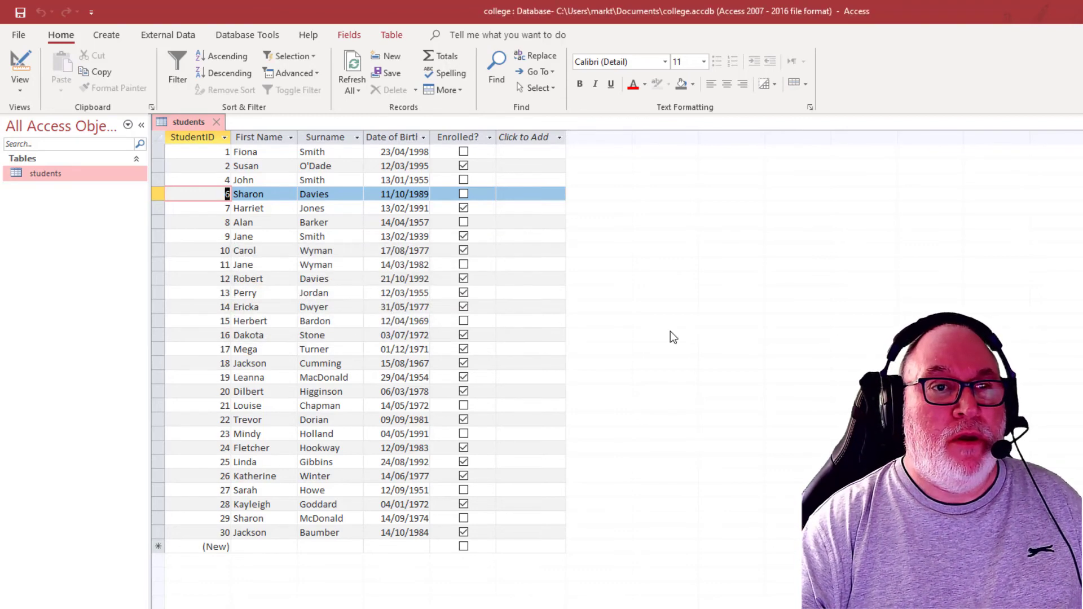